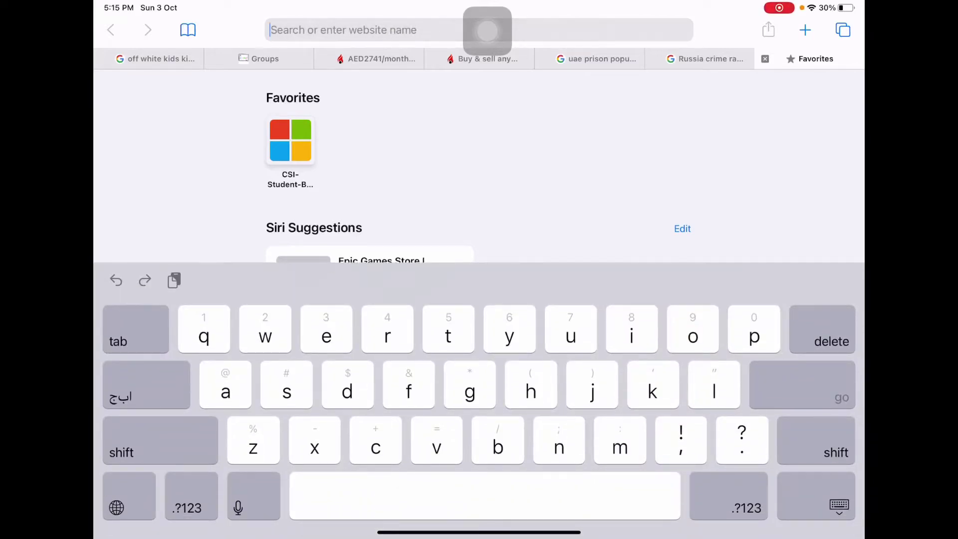
text(epic)
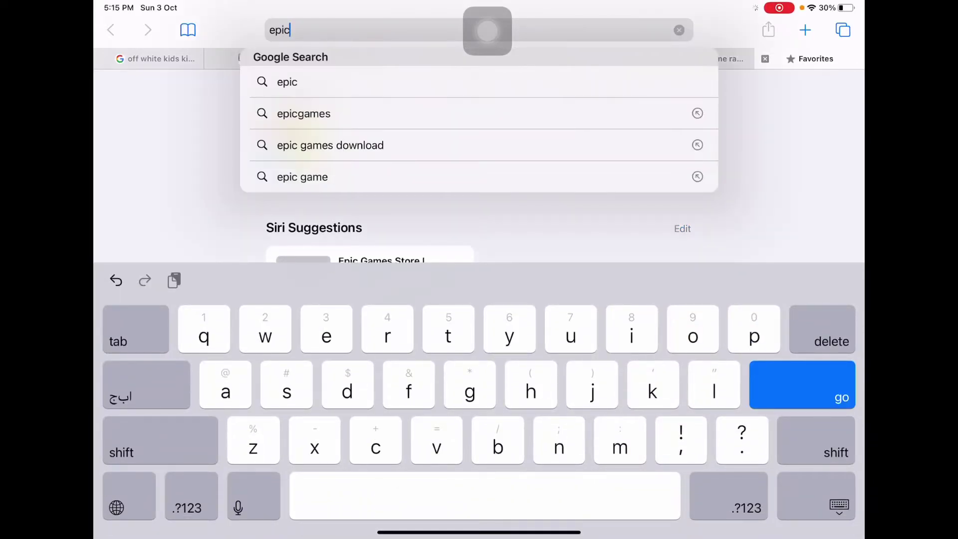
text( games)
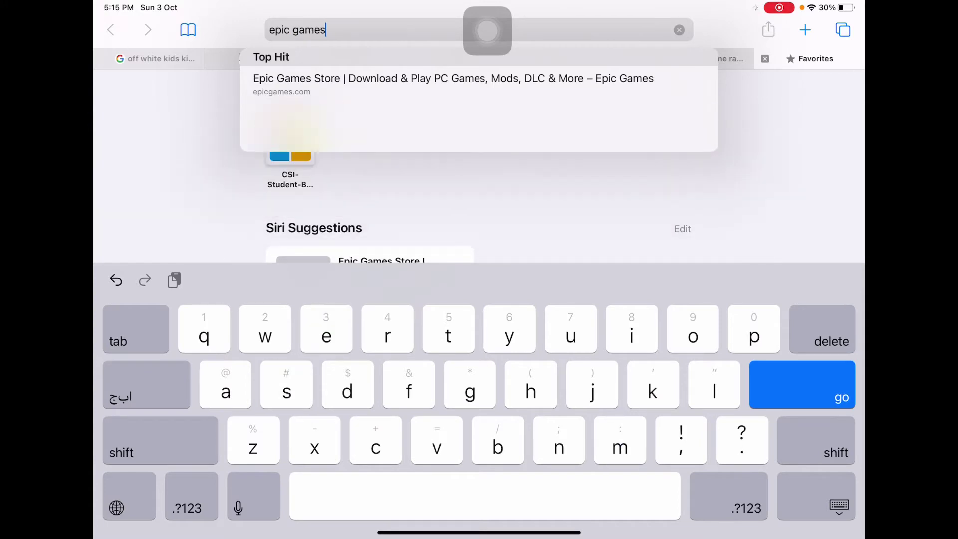
Run the Google search for 'epic games'.
key(Return)
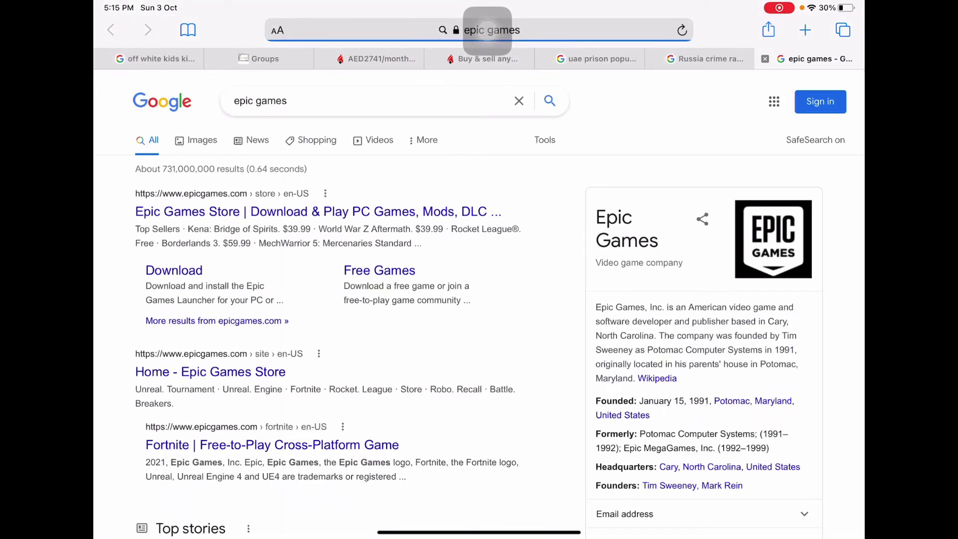
Open the Epic Games Store result from the Google results.
click(247, 211)
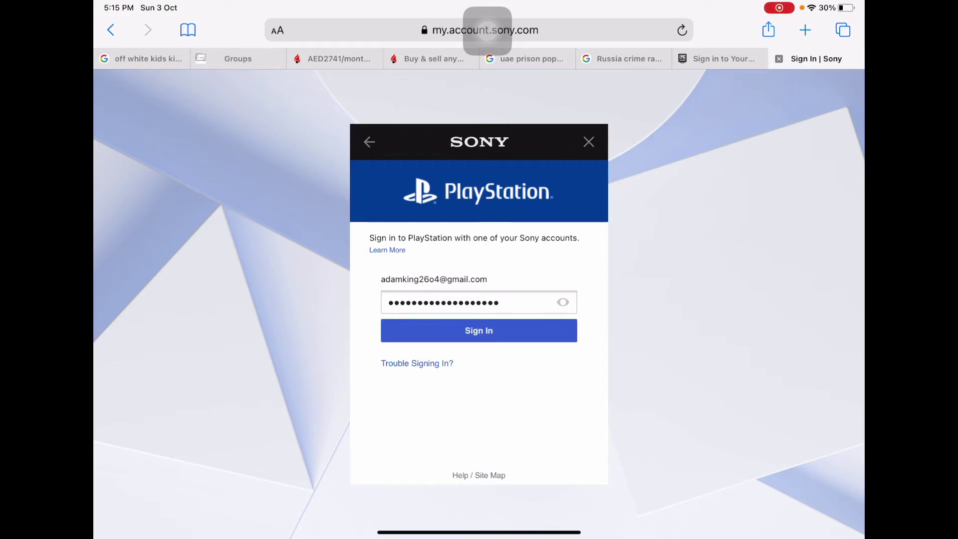
Submit the PlayStation credentials, then dismiss the authentication error that appears.
click(478, 330)
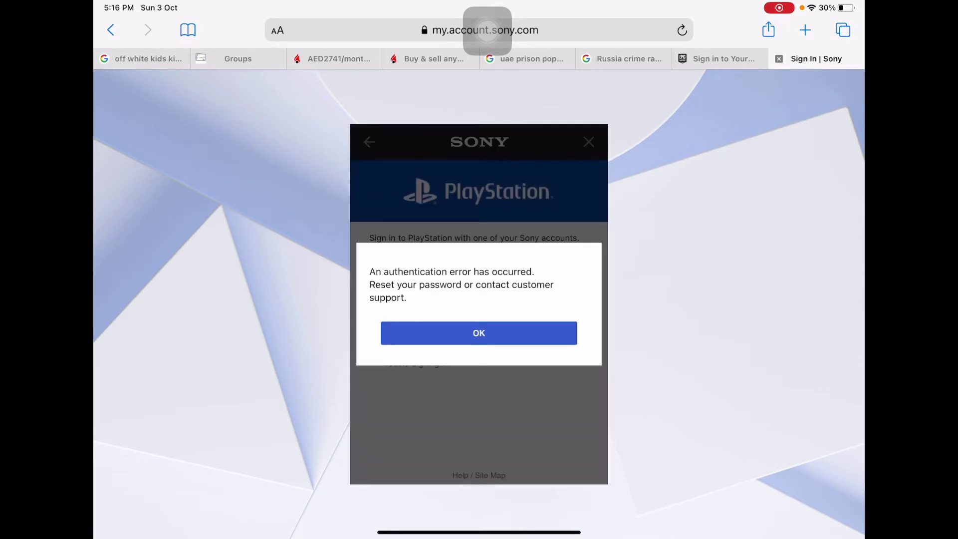
click(479, 332)
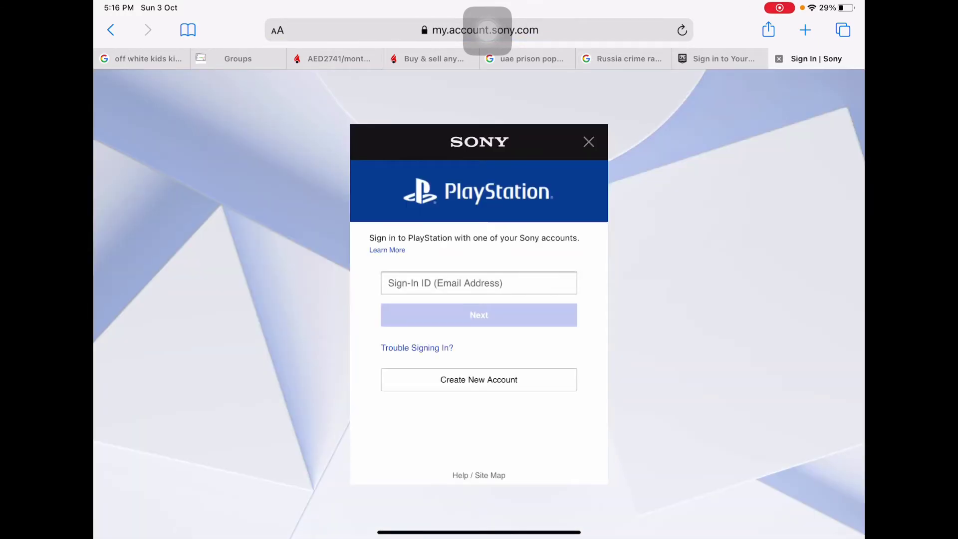
Autofill the saved email into the Sign-In ID field and continue to the password step.
click(478, 283)
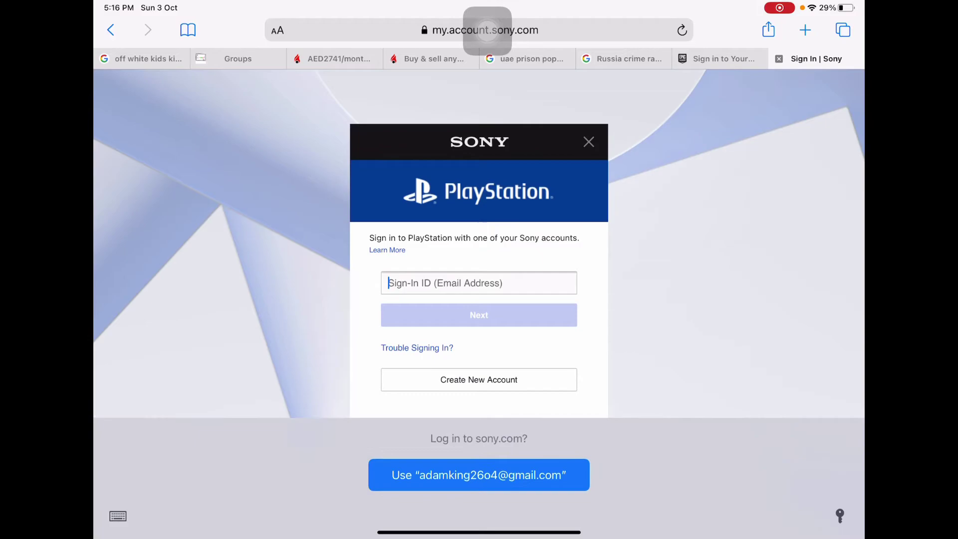
click(478, 473)
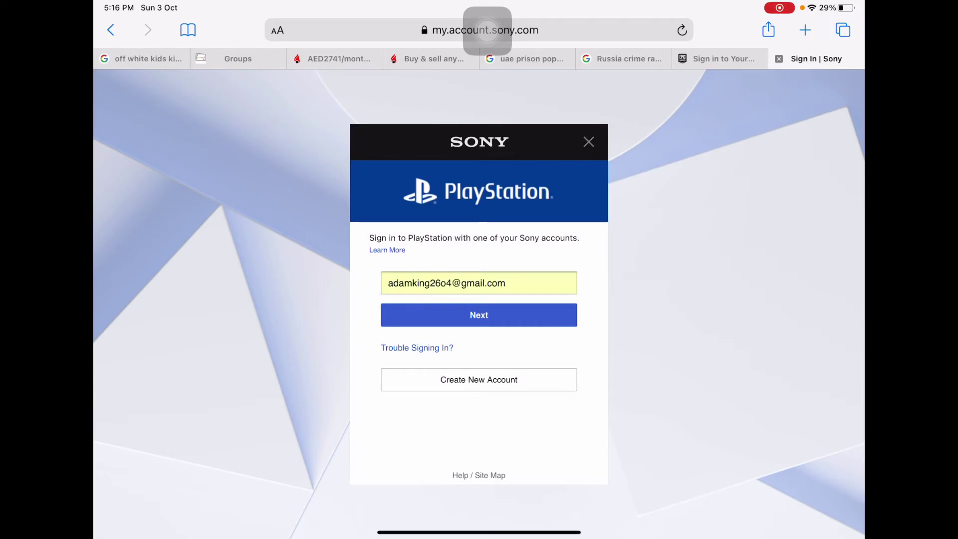
click(478, 314)
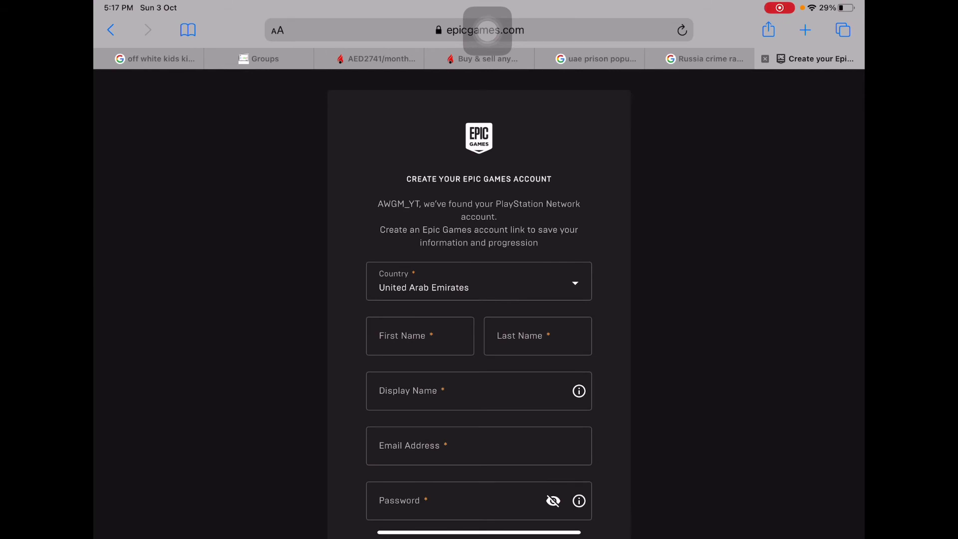
scroll(479, 299, down, 5)
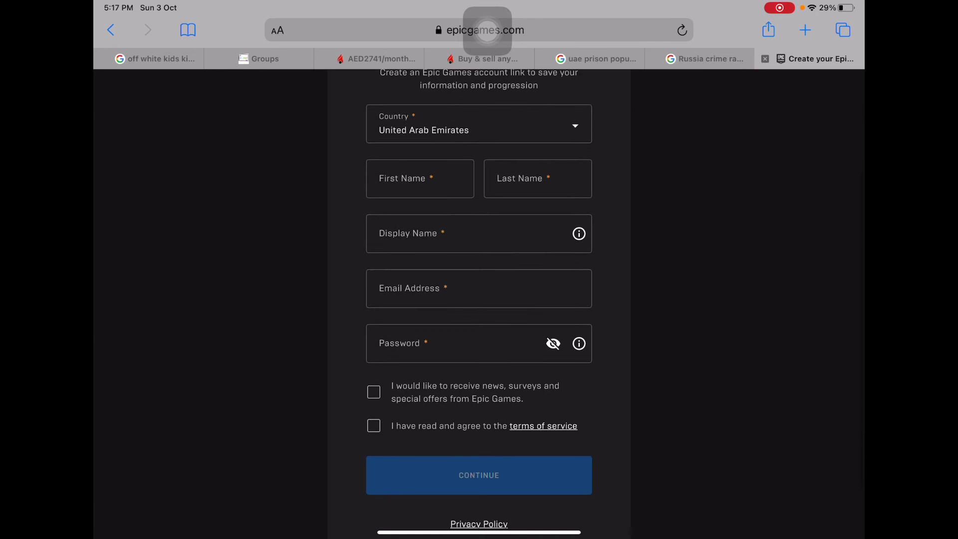
scroll(479, 299, up, 5)
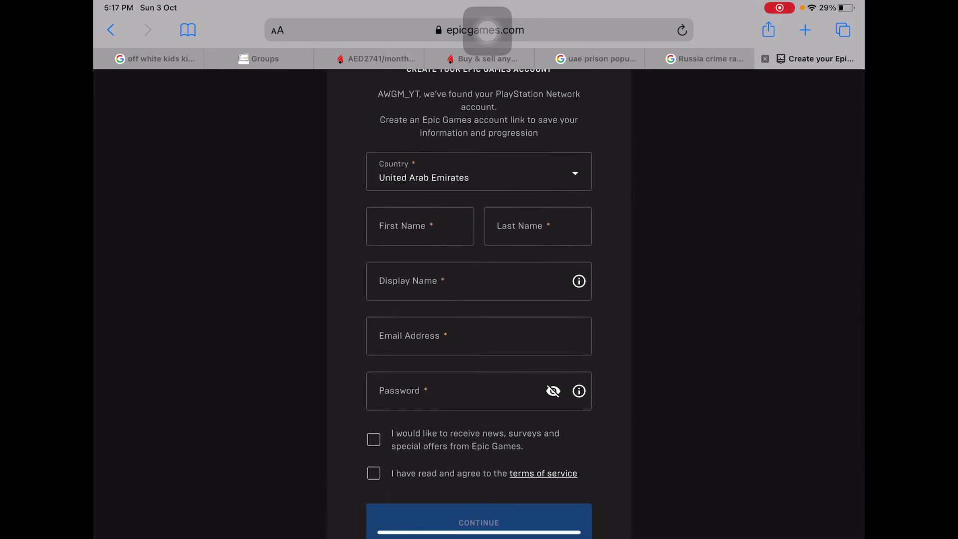
scroll(479, 300, up, 2)
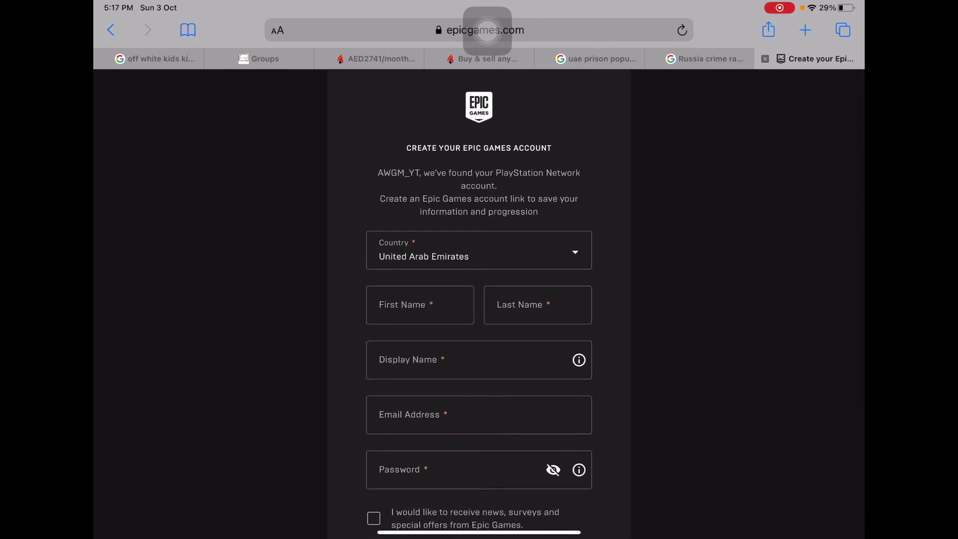